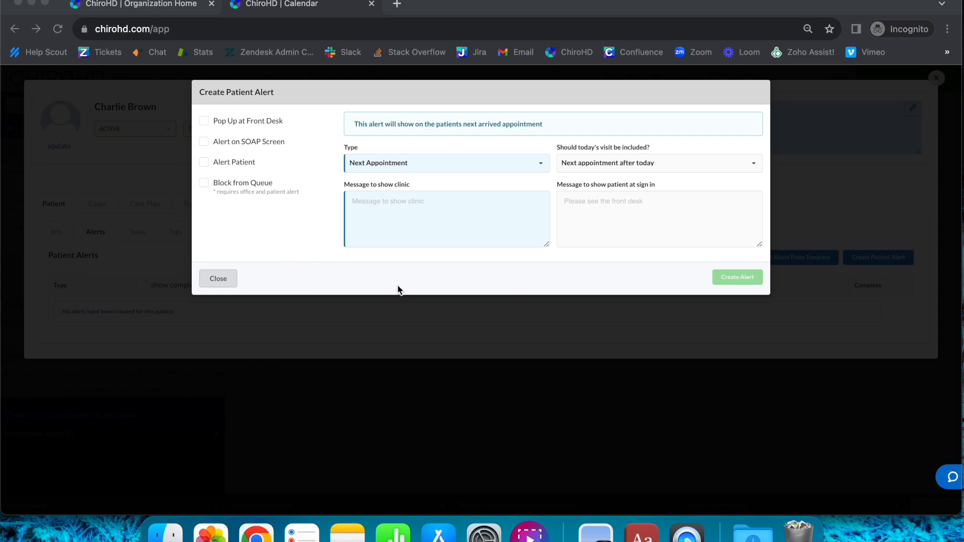
- Close the open alert form and patient record, and start a new alert from the scheduled patient's alerts
click(214, 275)
click(935, 78)
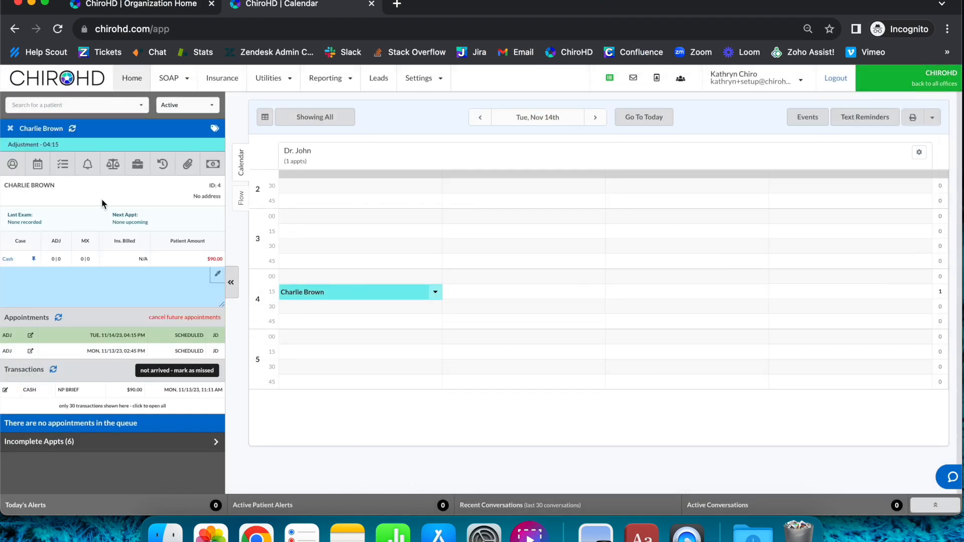
click(87, 164)
click(884, 256)
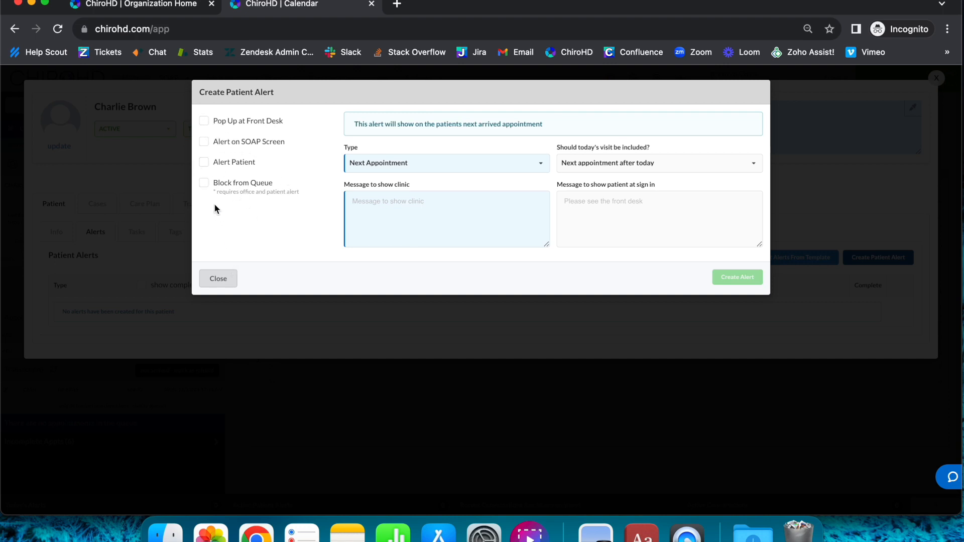
- Set the alert type to Appointment Count and its appointment type to Adjustment
click(205, 183)
click(390, 170)
click(455, 181)
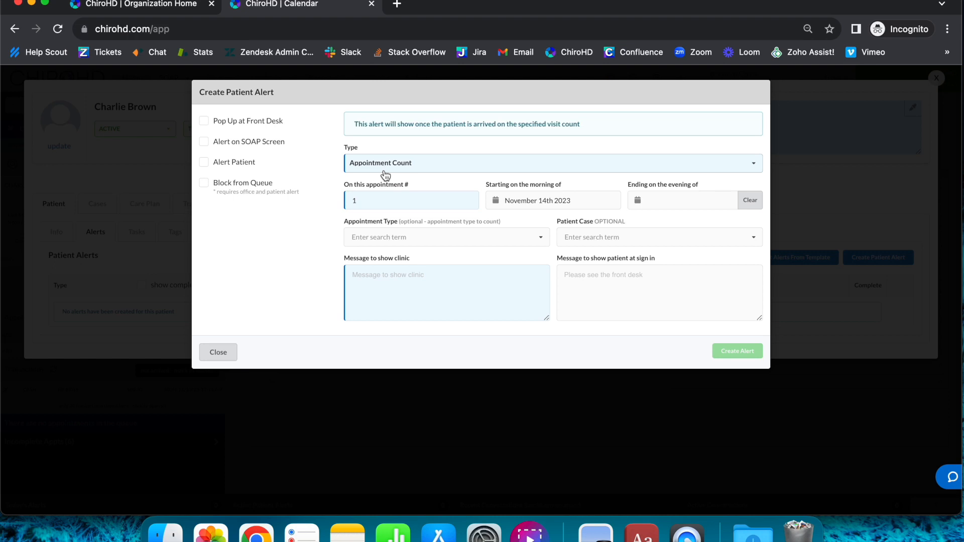
click(361, 238)
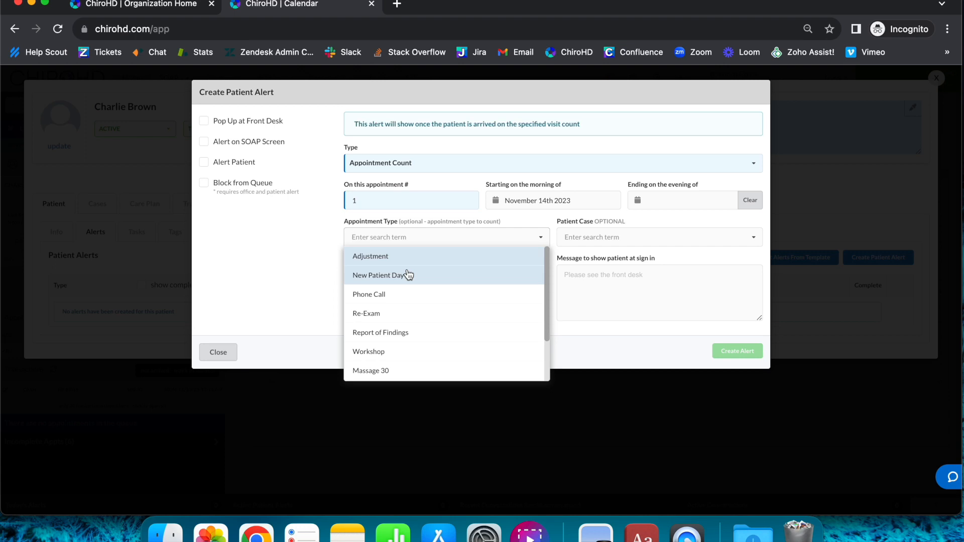
click(403, 261)
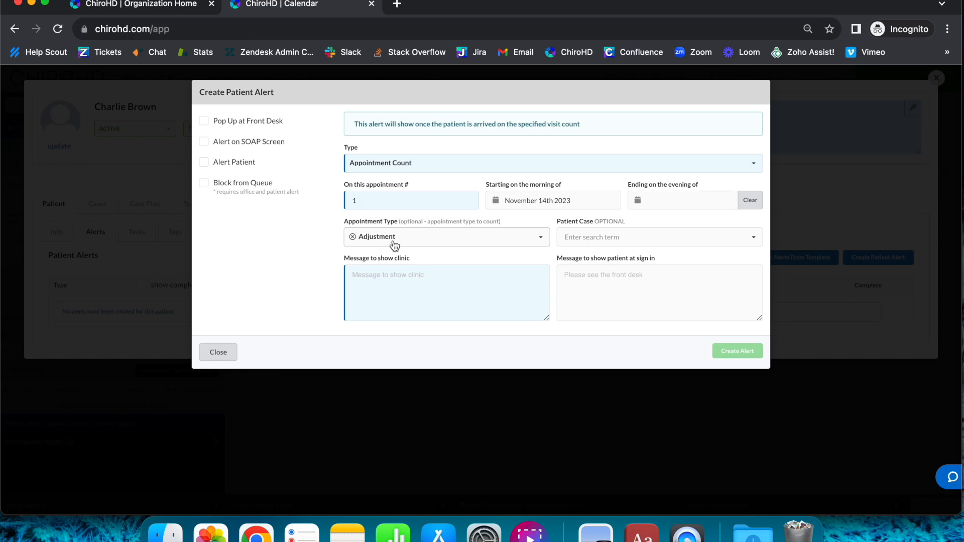
- Switch the alert type to Charge Count and back to Appointment Count to compare their fields
click(399, 172)
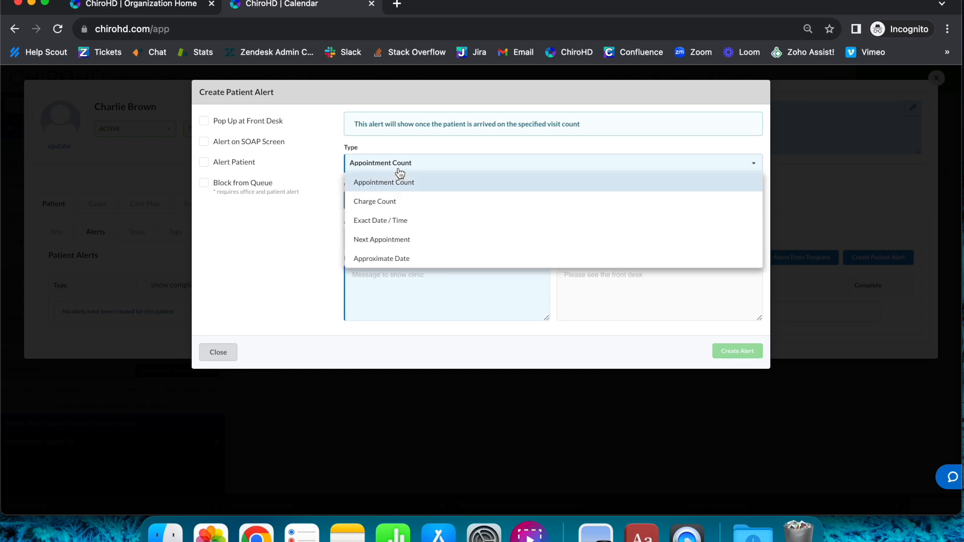
click(410, 201)
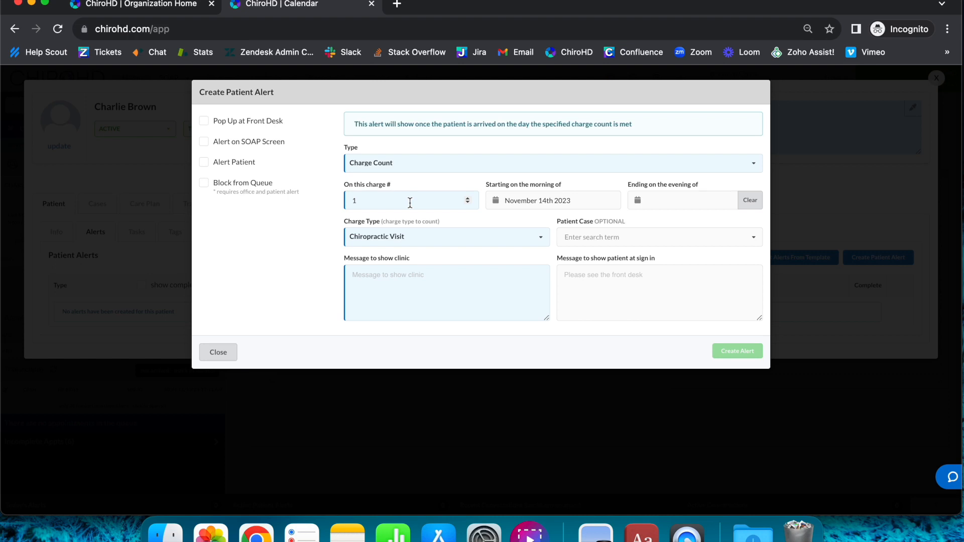
click(382, 163)
click(374, 181)
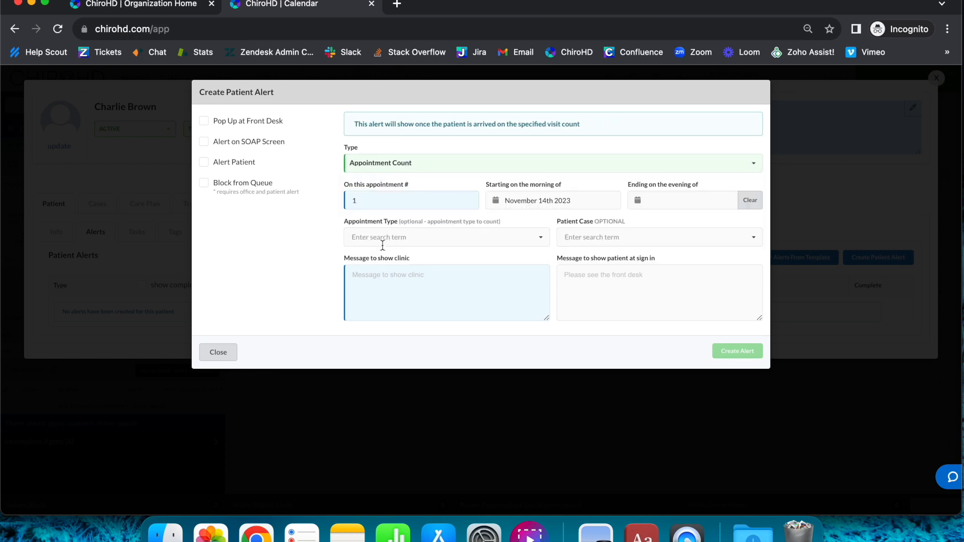
- Set the alert type to Charge Count and the charge type to Chiropractic Visit
click(400, 163)
click(400, 199)
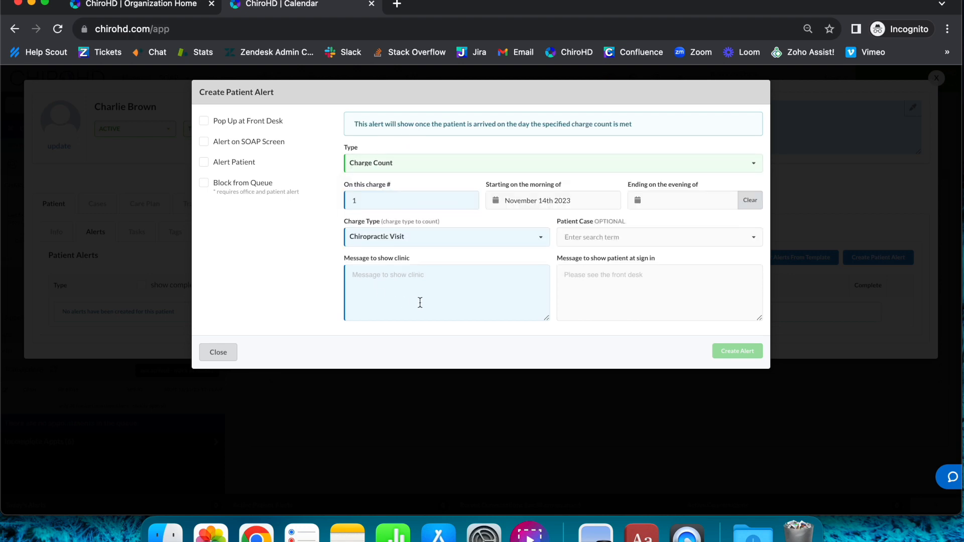
click(371, 234)
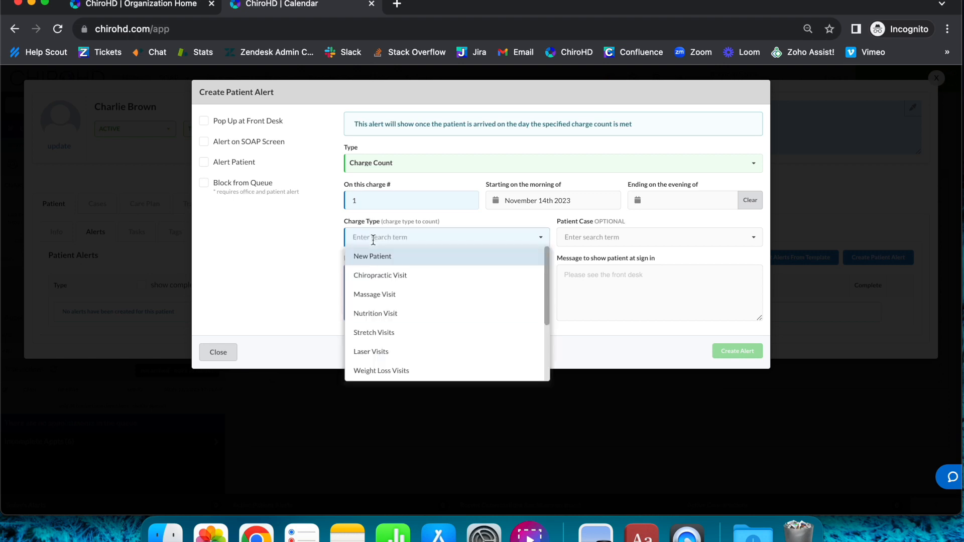
click(399, 285)
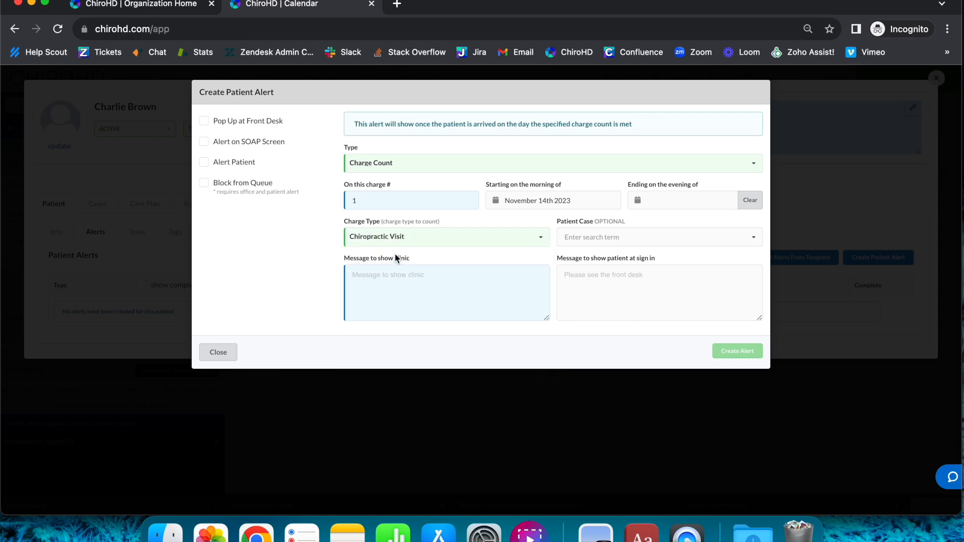
- Examine which services are grouped under Chiropractic in the organization's Tracking / Reporting Configuration
click(178, 9)
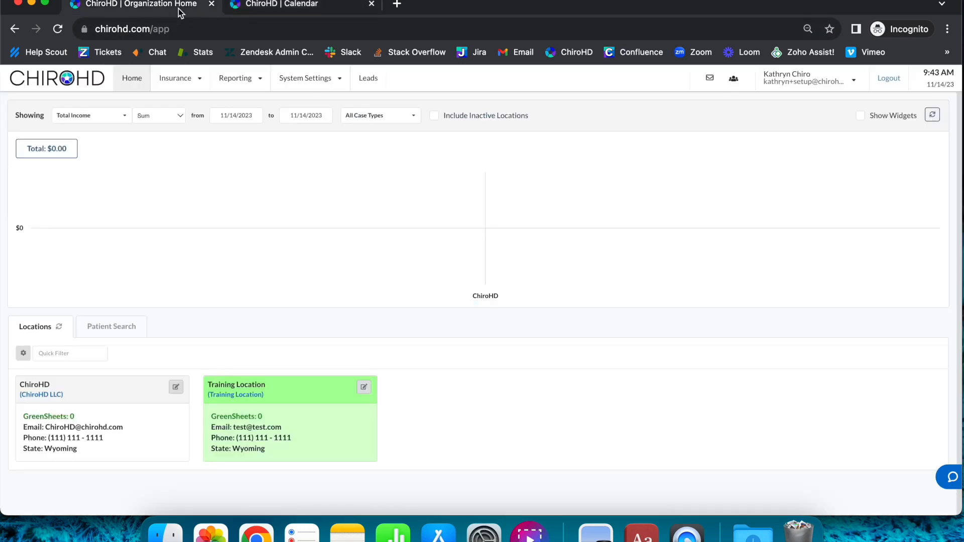
click(308, 81)
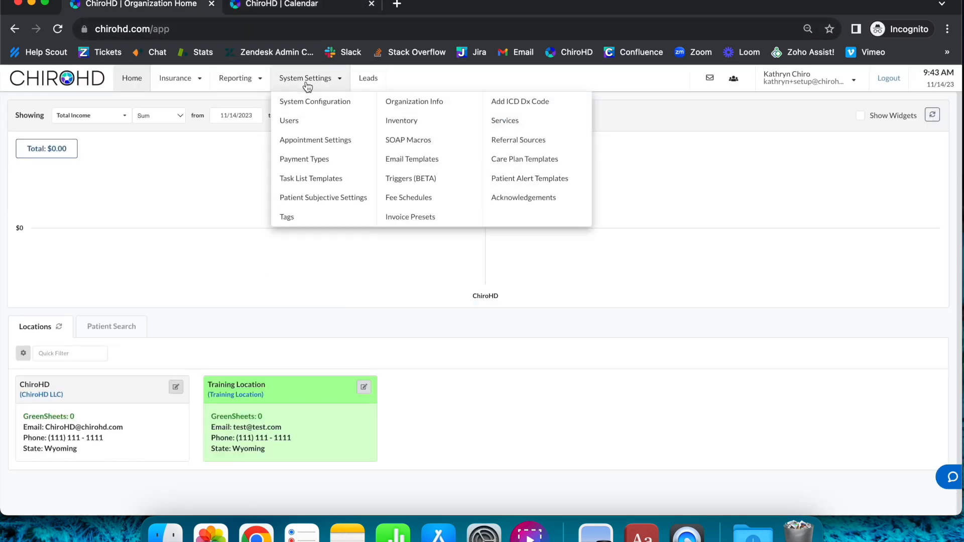
click(351, 112)
click(335, 119)
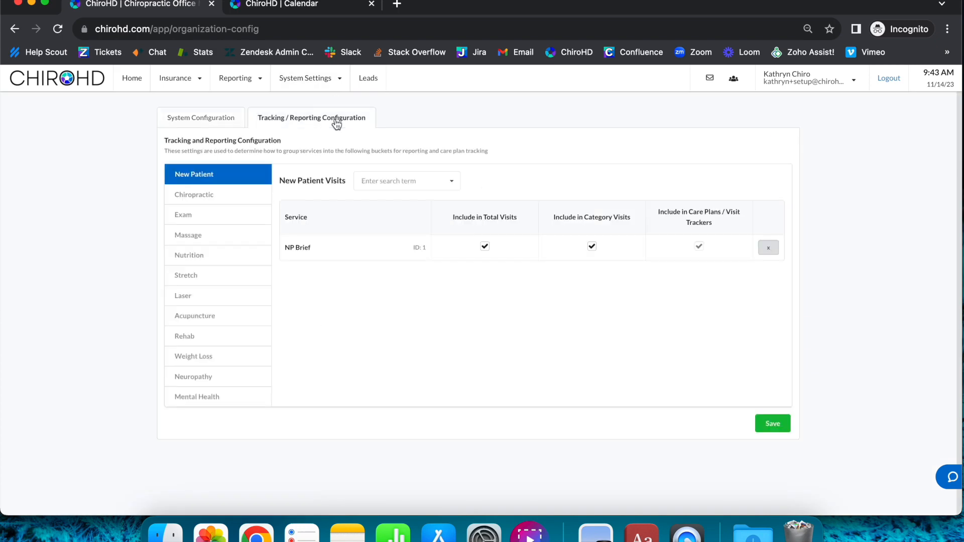
click(213, 201)
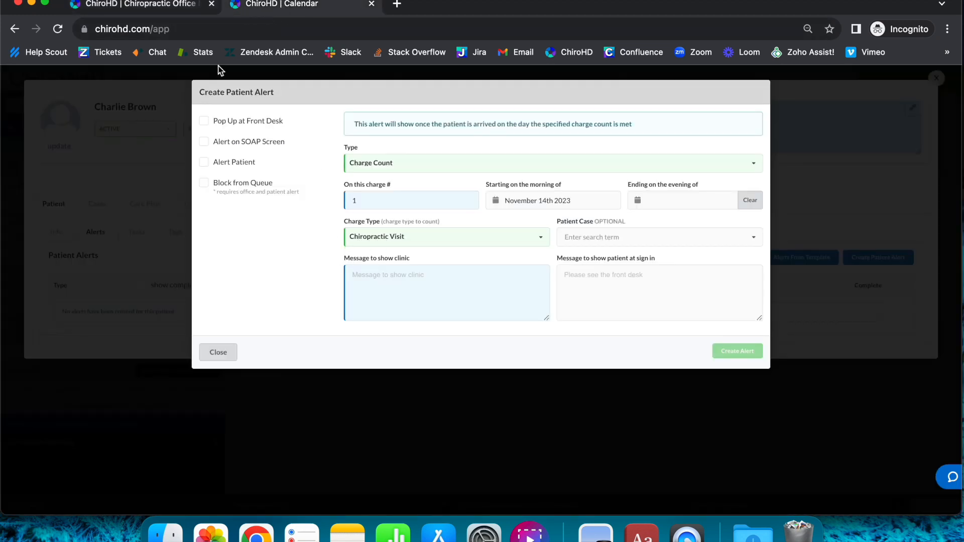
click(190, 7)
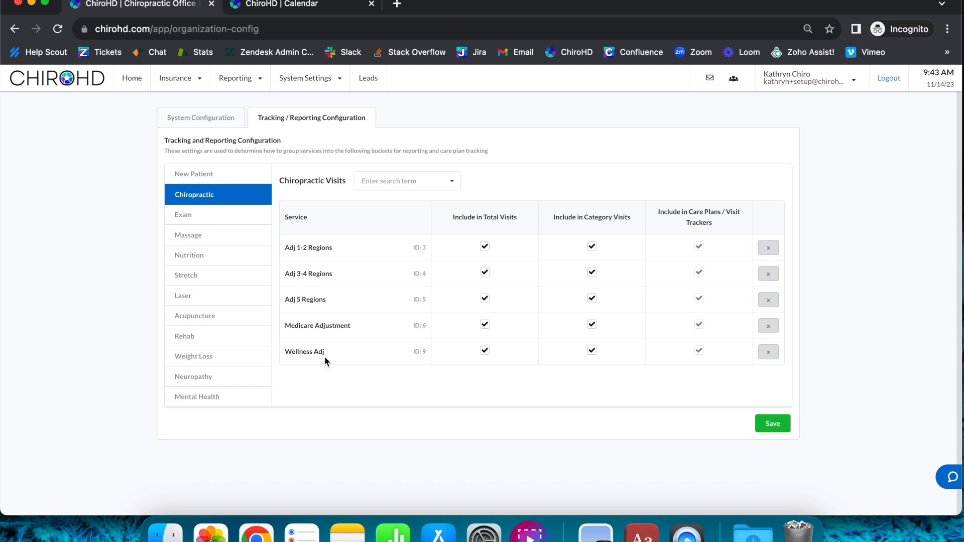
- Return to the patient alert form and set its charge type to Massage Visit
click(339, 5)
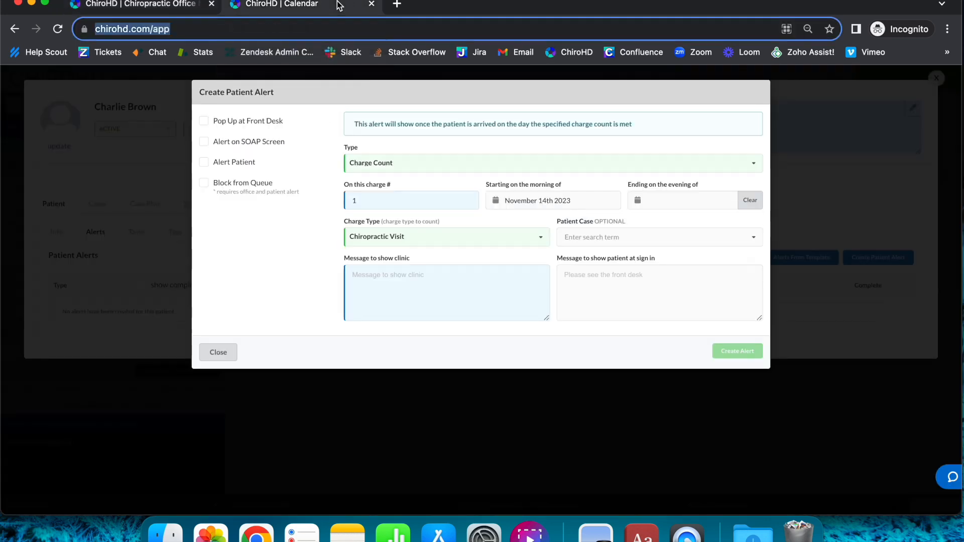
click(366, 237)
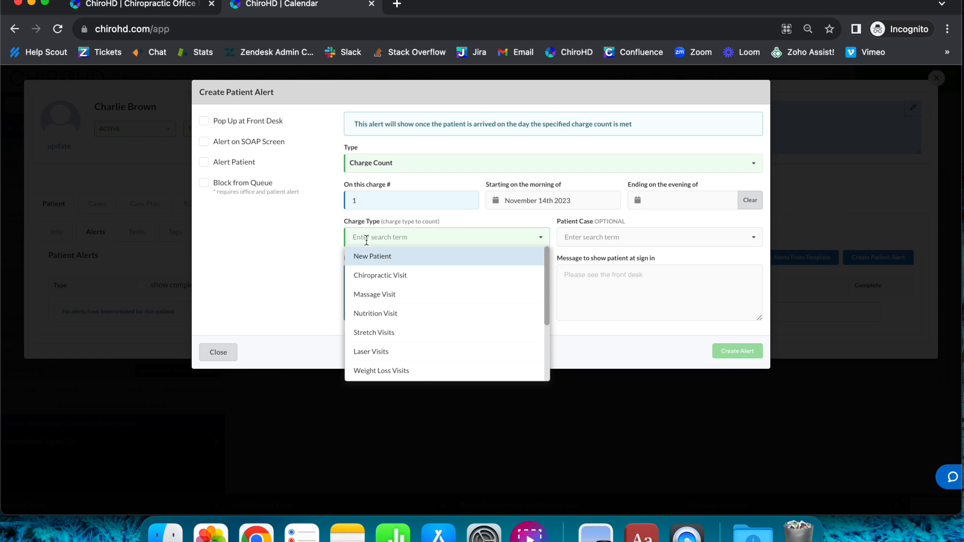
click(419, 304)
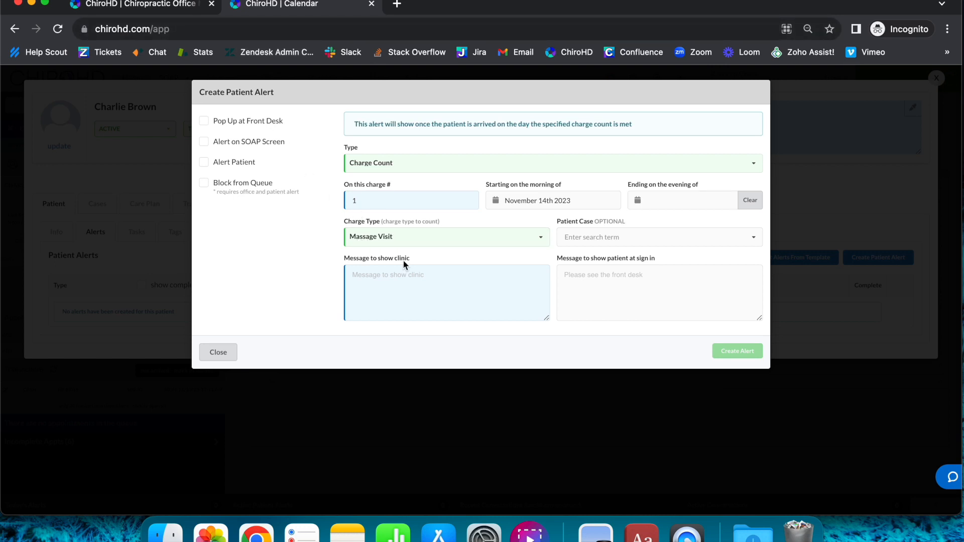
- Examine which services are grouped under Massage in the organization's tracking configuration, and return to the patient alert form
click(158, 14)
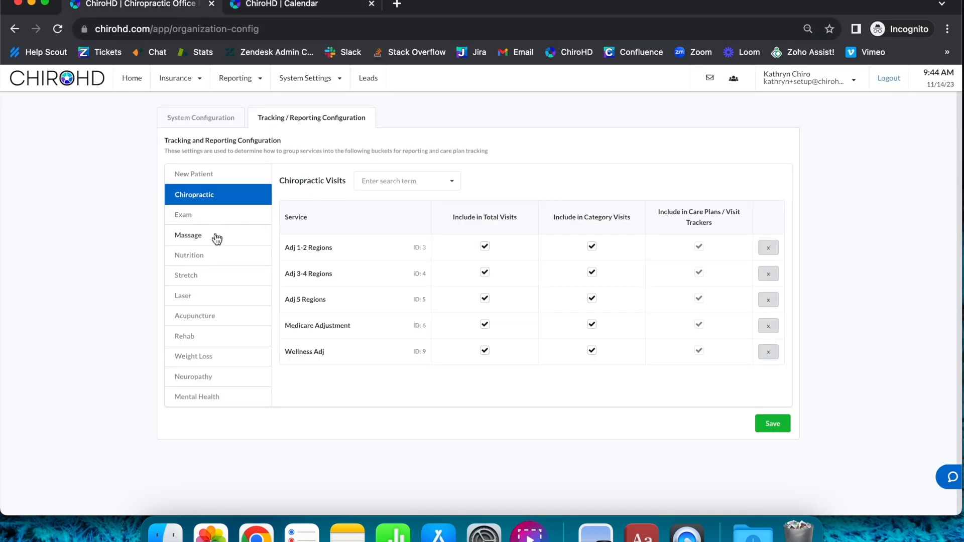
click(177, 241)
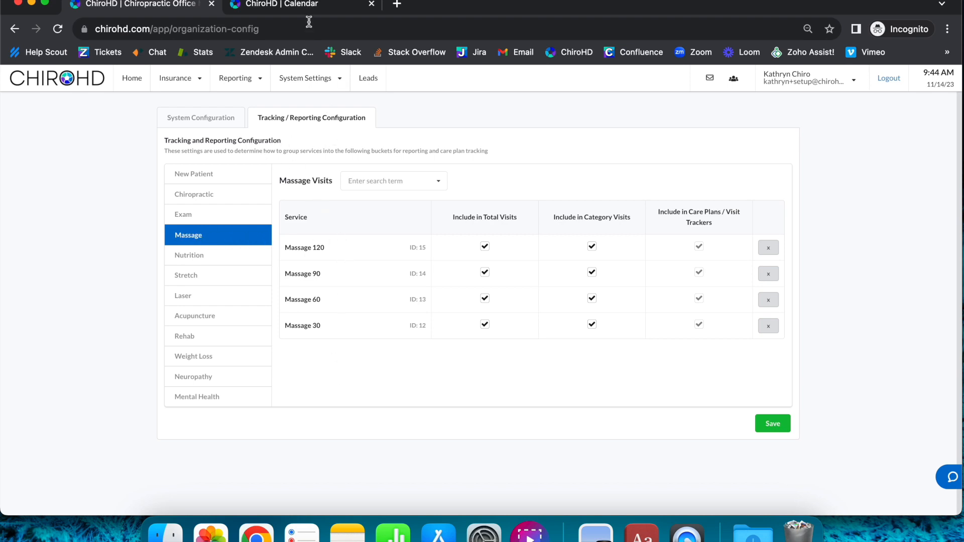
click(304, 6)
- Alternate the alert type between Appointment Count and Charge Count to compare their options, ending on Charge Count
click(370, 169)
click(369, 181)
click(370, 166)
click(376, 200)
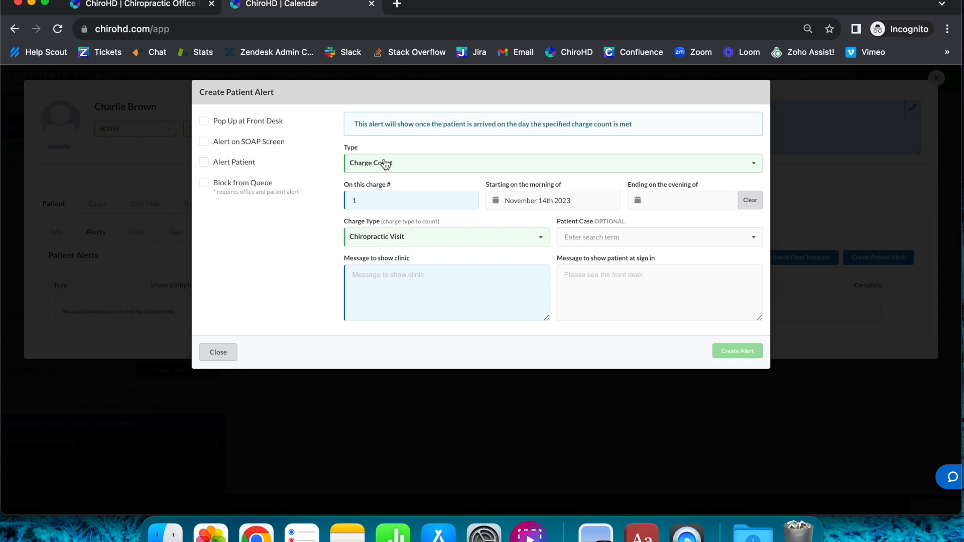
click(383, 162)
click(390, 187)
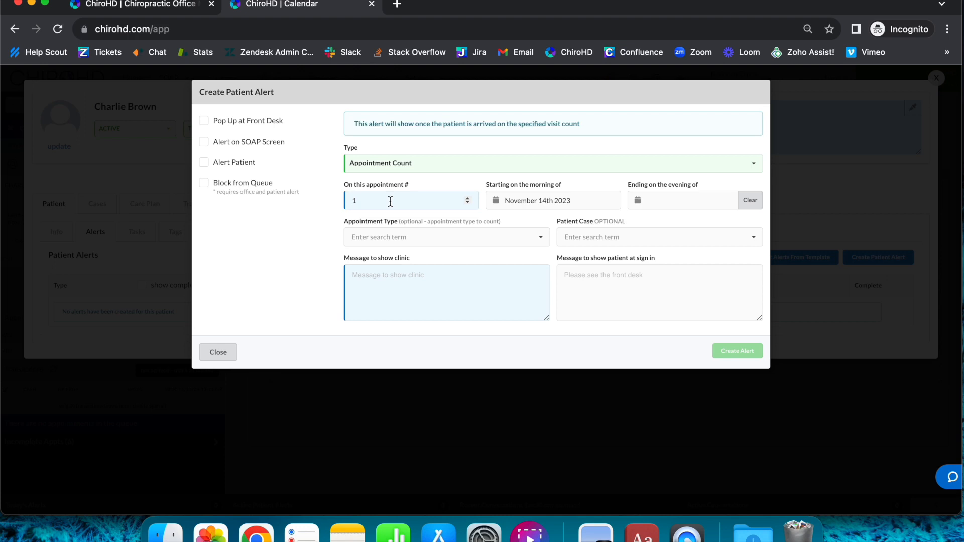
click(461, 162)
click(392, 206)
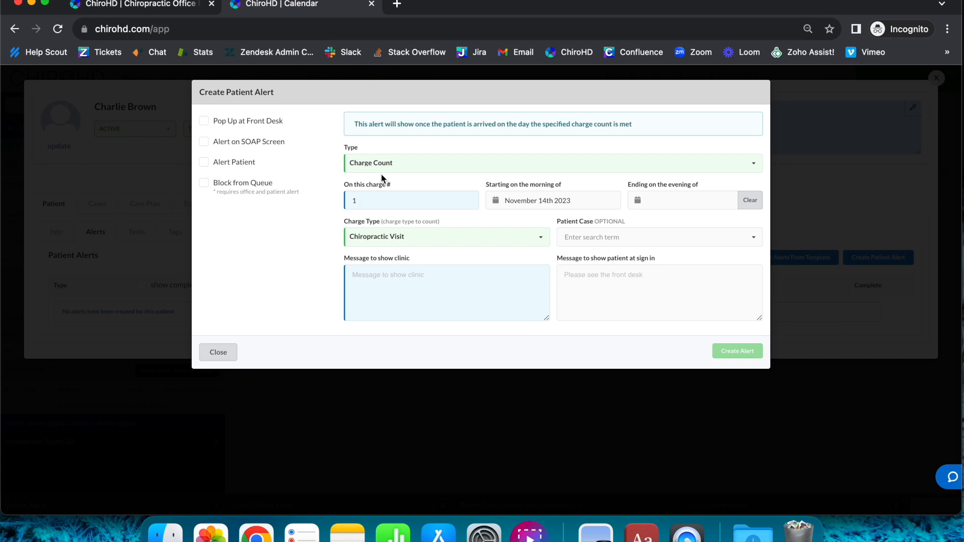
- Set the alert to charge number 12 and enter "MNR required" as the message to show the clinic
click(383, 199)
text(2)
key(Return)
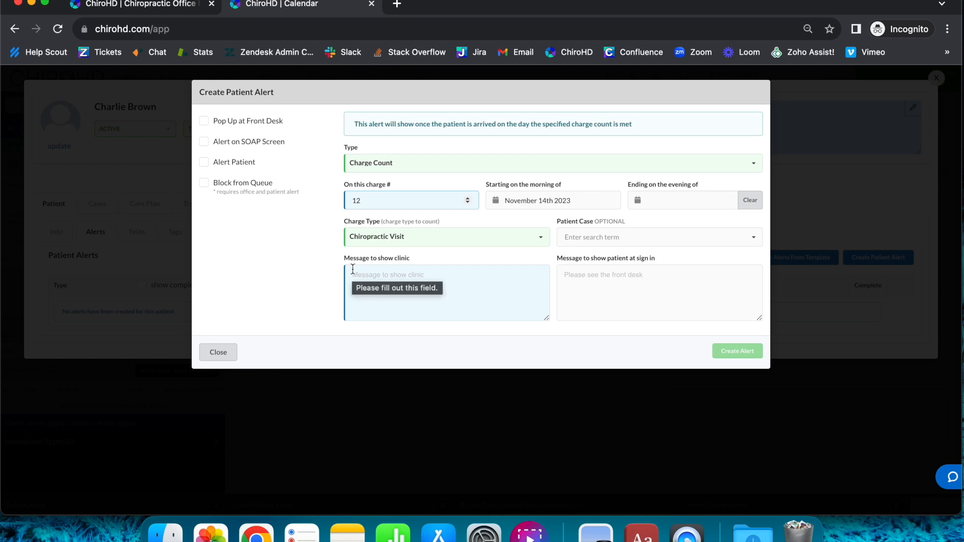
click(405, 278)
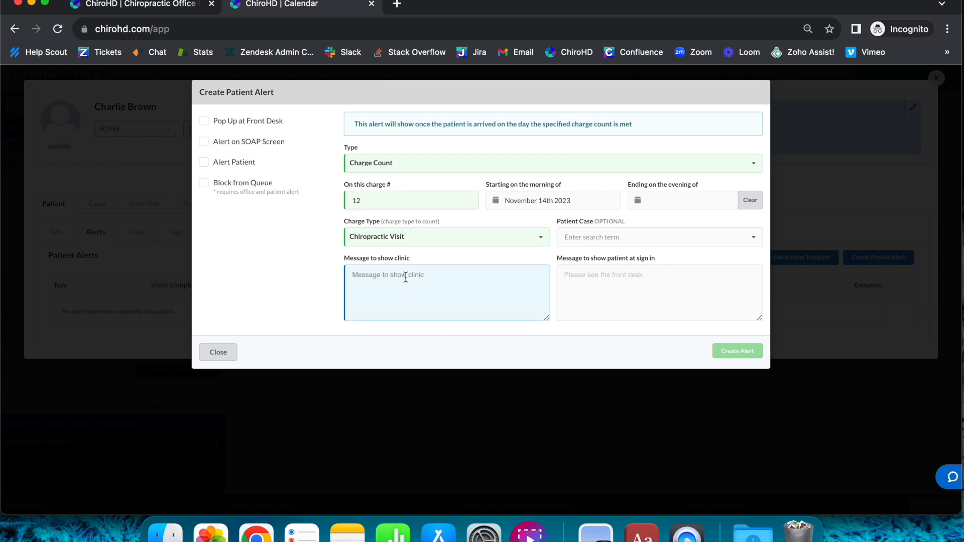
text(MNR re)
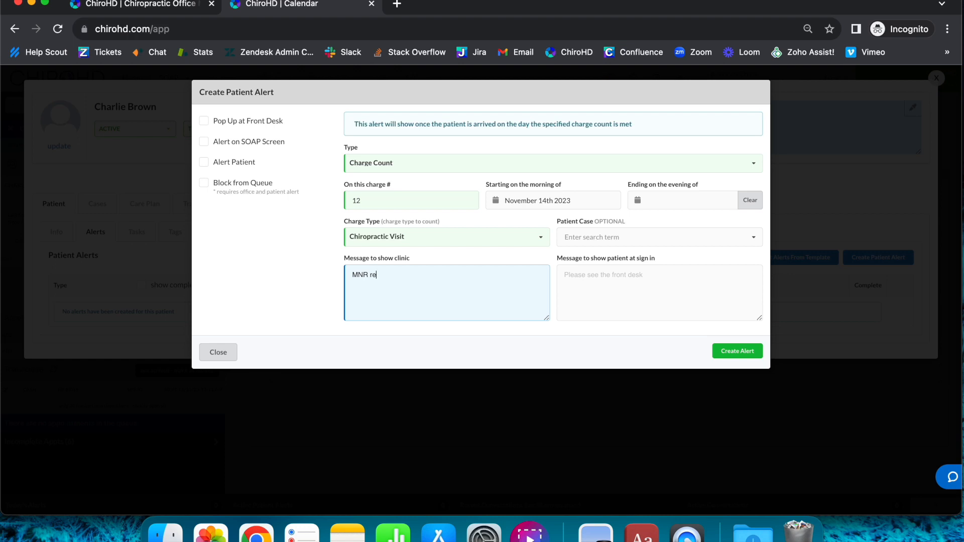
text(quired)
- Reselect Charge Count, change the alert type to Appointment Count, and return it to Charge Count
click(394, 163)
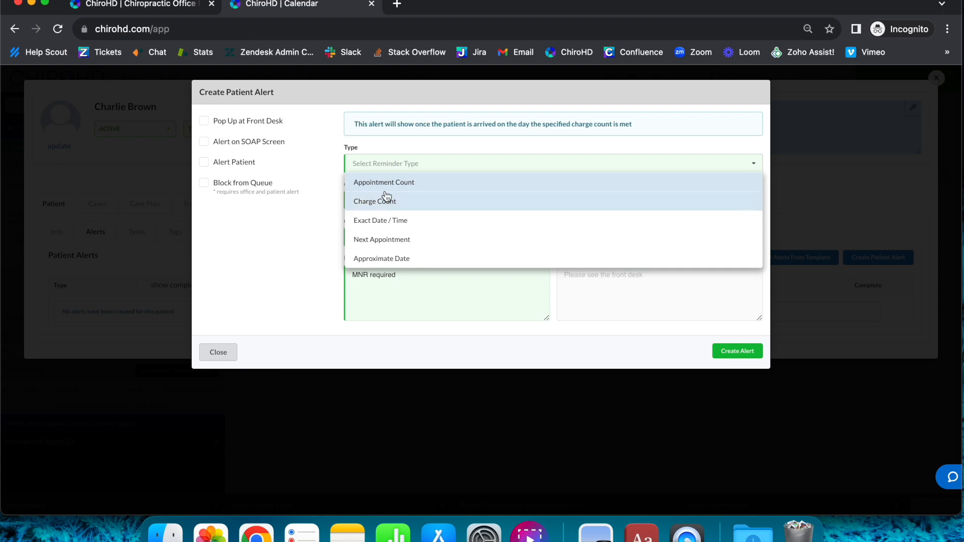
click(389, 205)
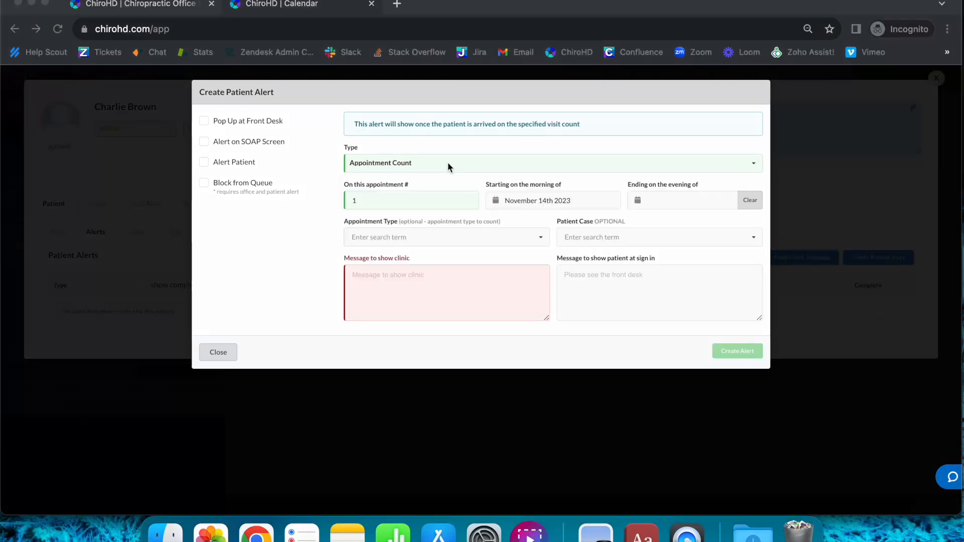
click(447, 162)
click(413, 163)
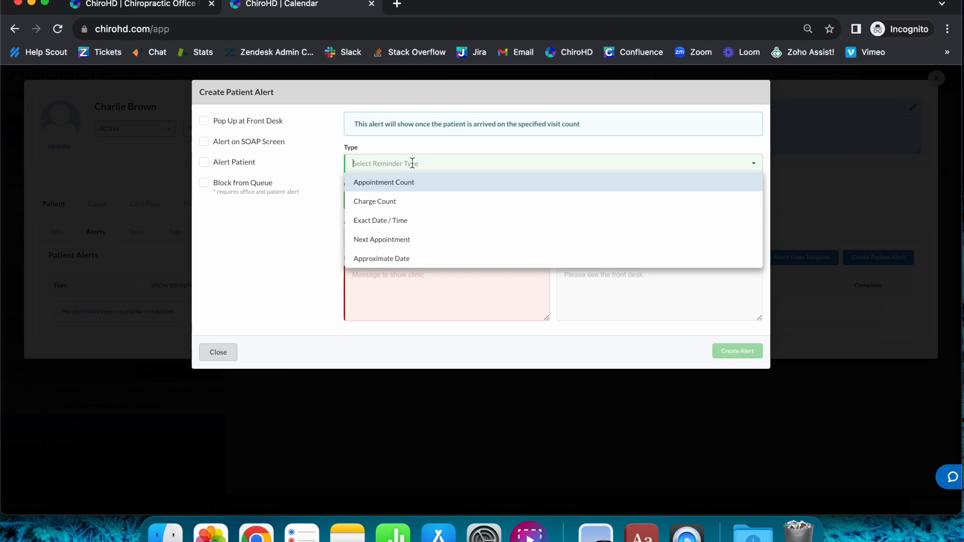
click(392, 201)
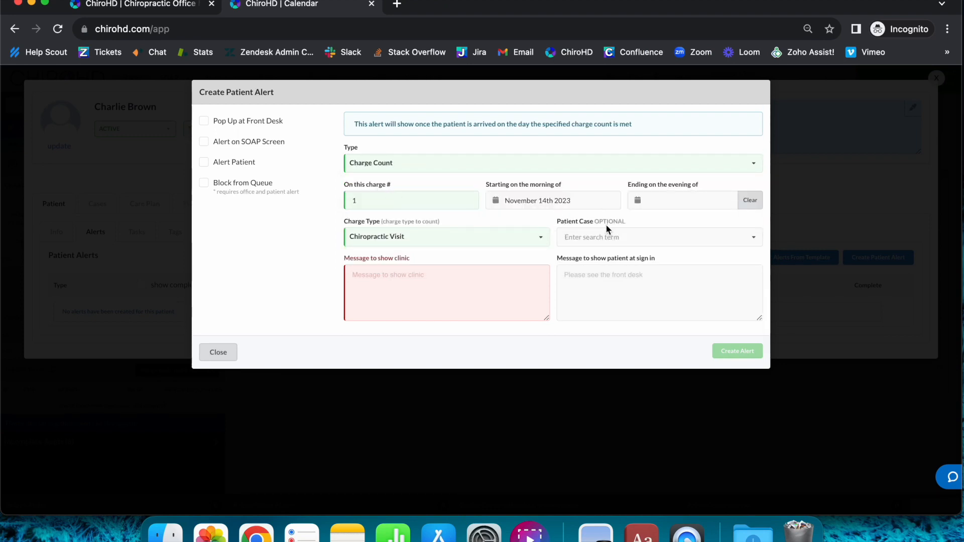
- Assign the Cash case to the alert and clear the patient case again
click(605, 236)
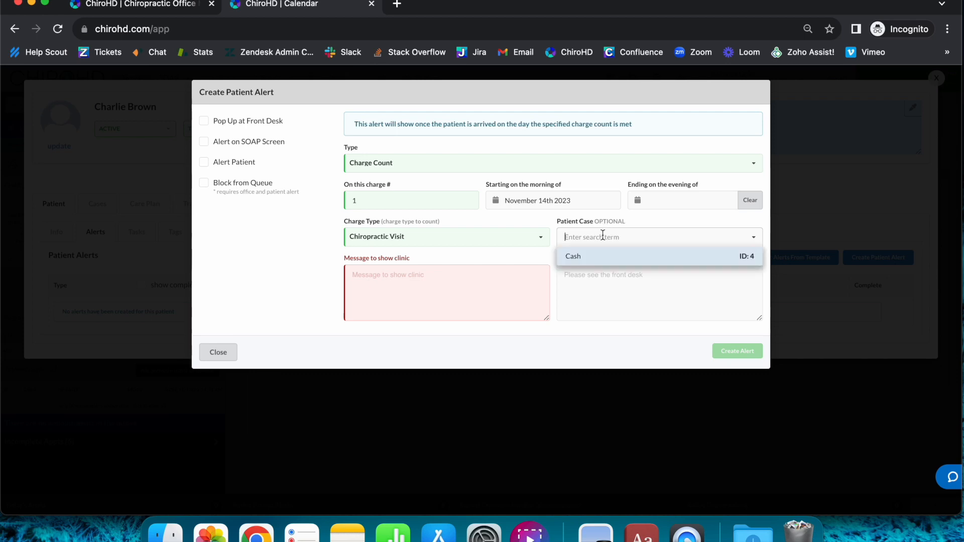
click(580, 264)
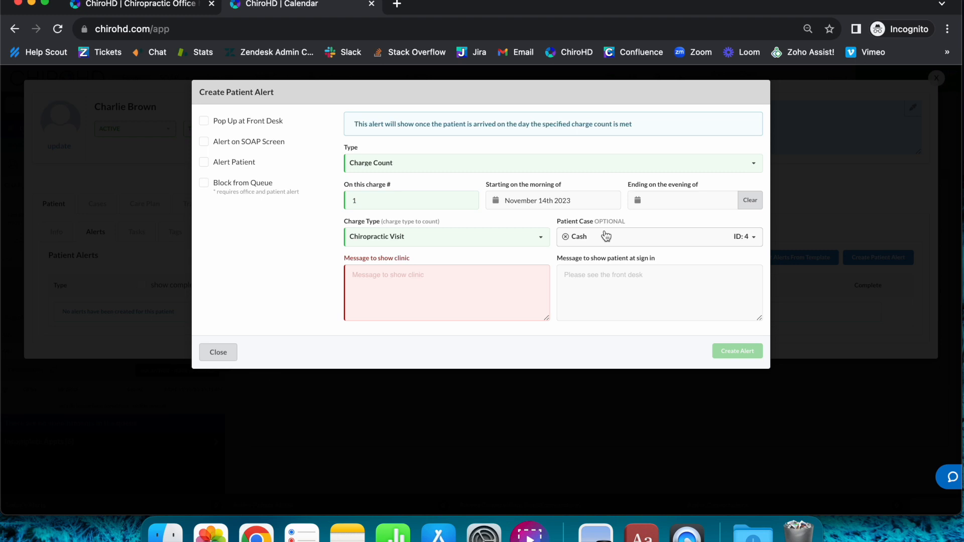
click(567, 237)
- Reselect Charge Count as the alert type, set the charge type to Massage Visit, and open the patient case choices
click(397, 164)
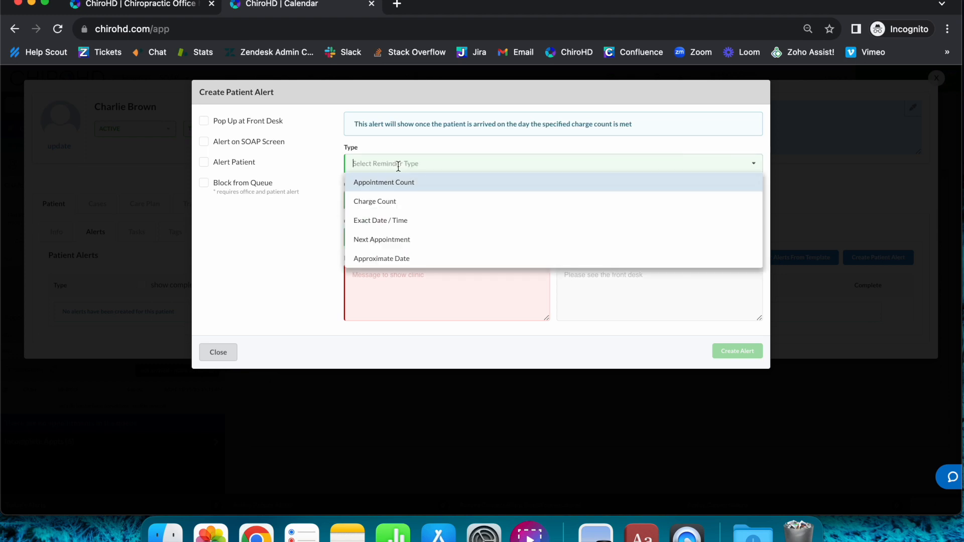
click(412, 200)
click(389, 237)
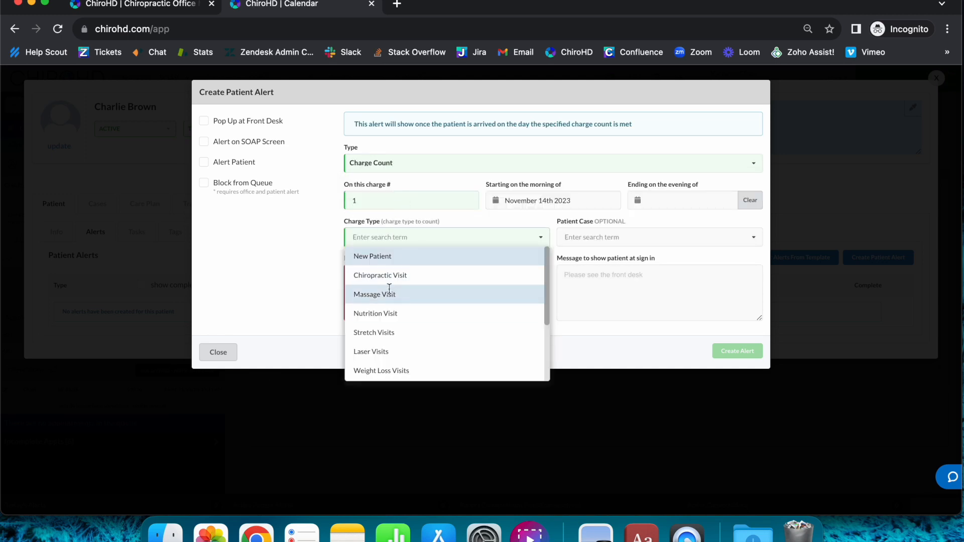
click(390, 294)
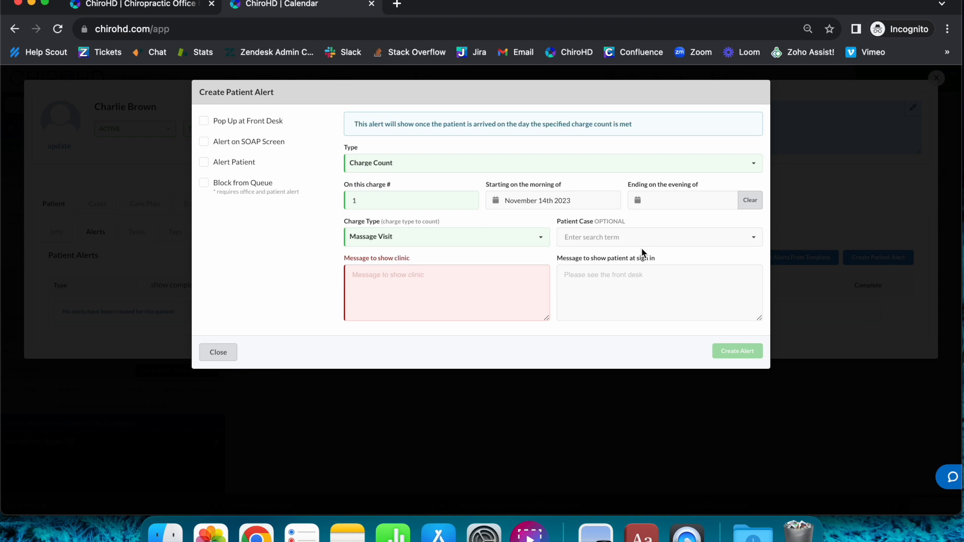
click(623, 237)
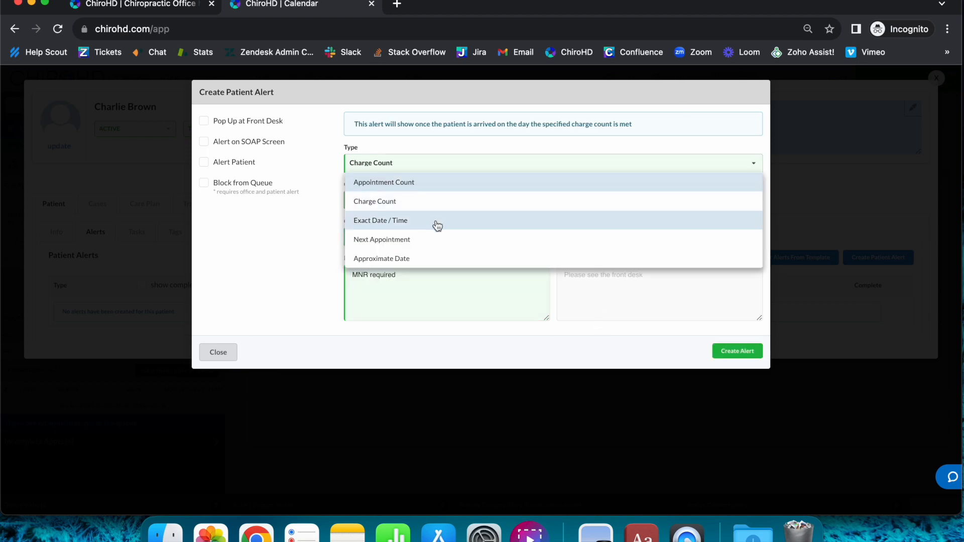
- Change the alert type to Exact Date / Time and clear the message to show the clinic
click(437, 226)
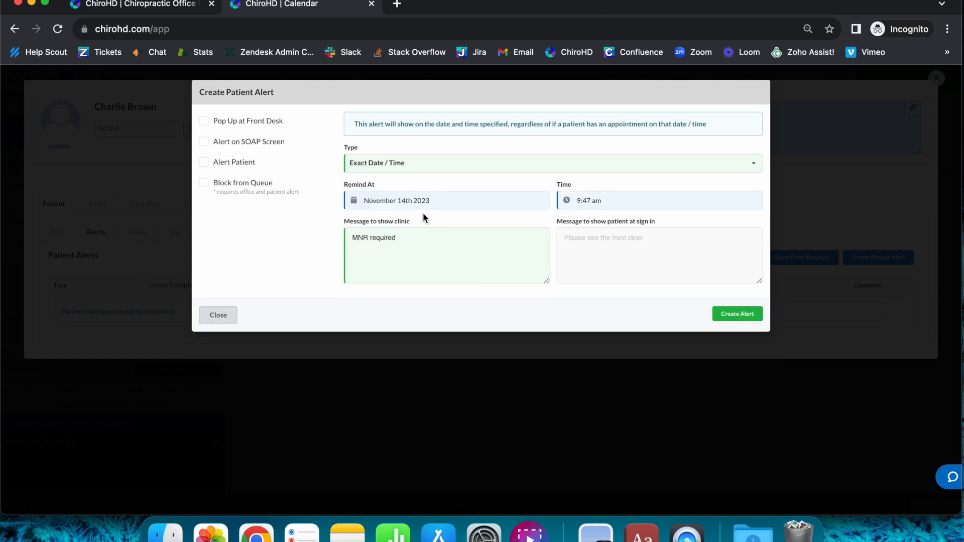
click(398, 164)
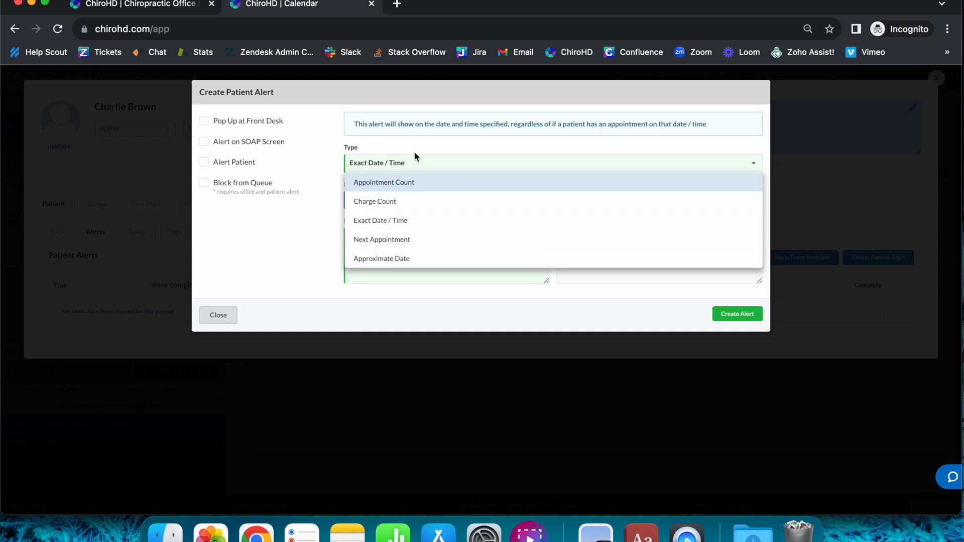
click(414, 151)
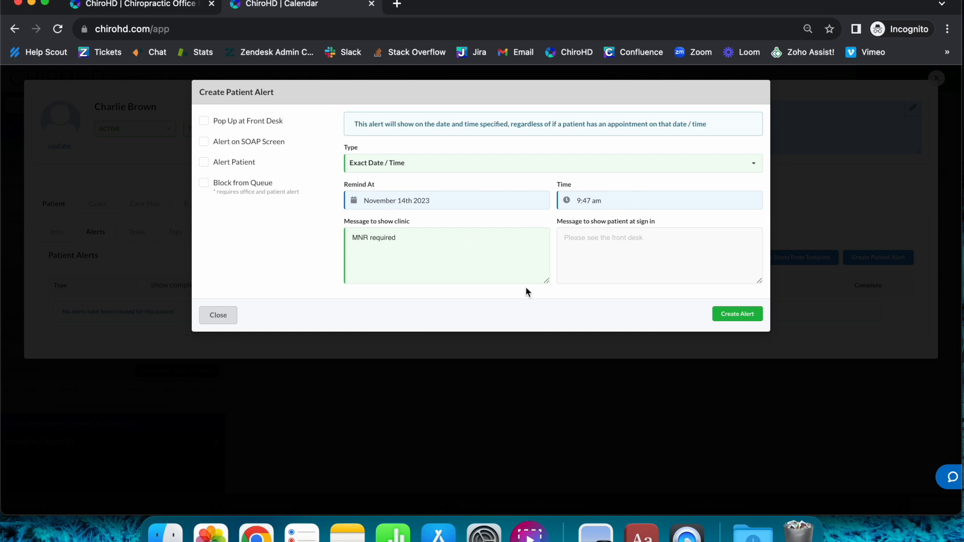
triple_click(476, 250)
key(BackSpace)
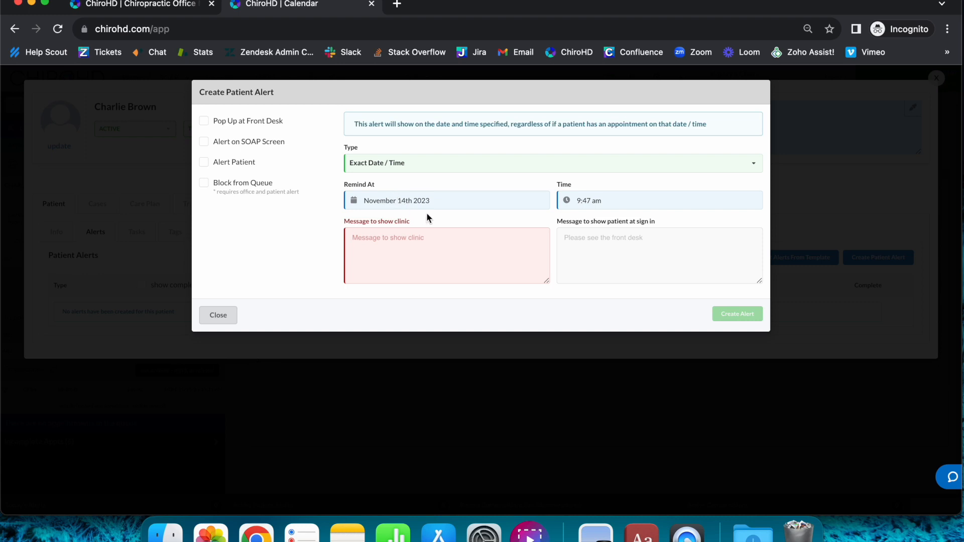
- Change the alert type to Next Appointment and alternate between including today and after today, ending on Next appointment after today
click(413, 164)
click(419, 241)
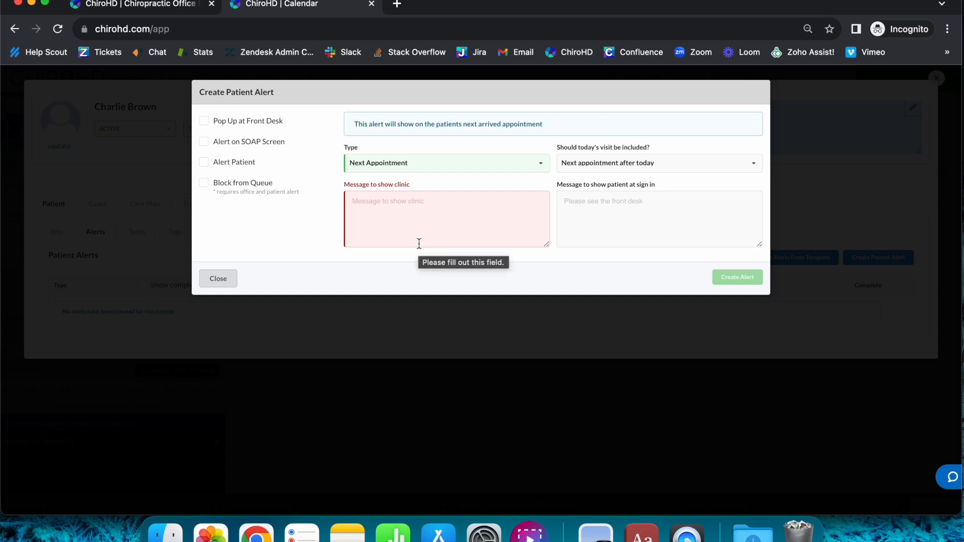
click(689, 168)
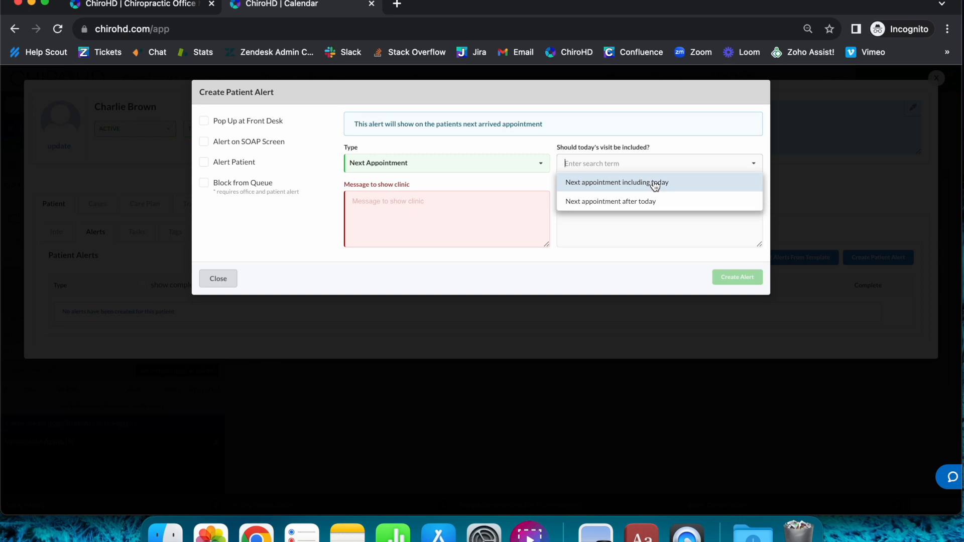
click(589, 209)
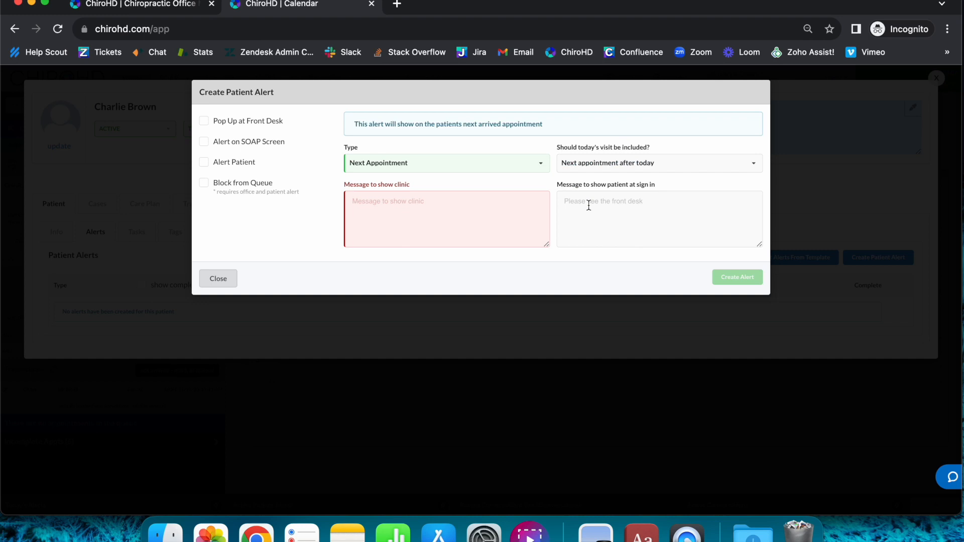
click(615, 170)
click(617, 181)
click(618, 165)
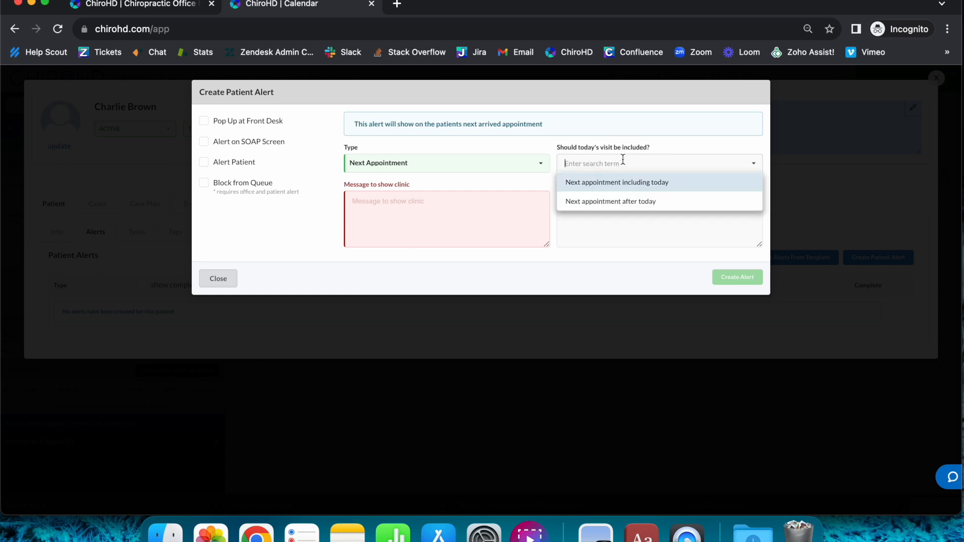
click(604, 207)
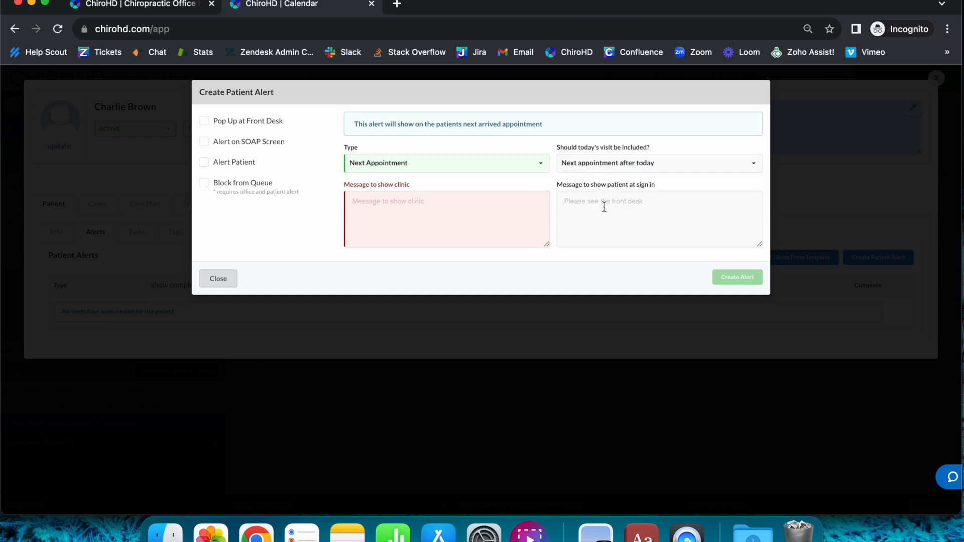
- Change the alert type to Approximate Date and set its date to December 20th 2023
click(449, 159)
click(439, 255)
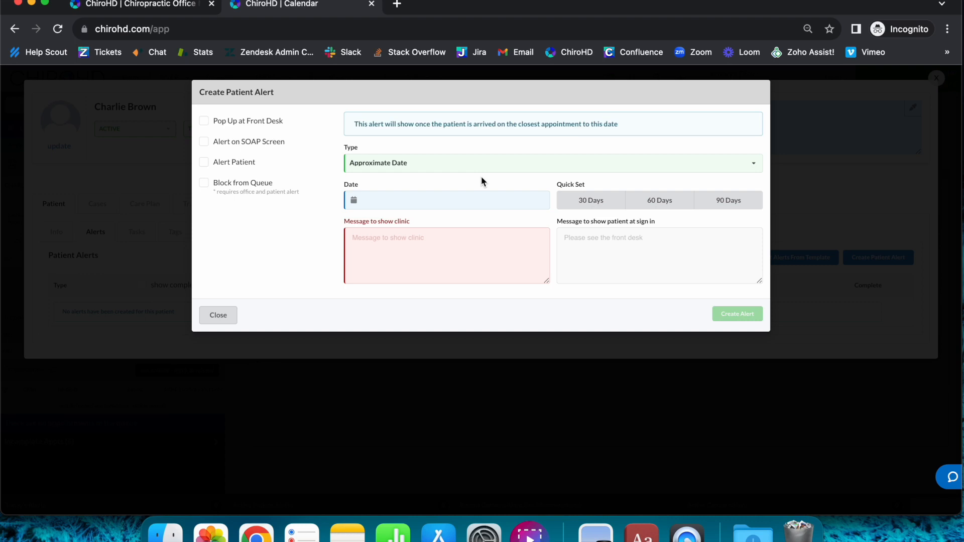
click(480, 196)
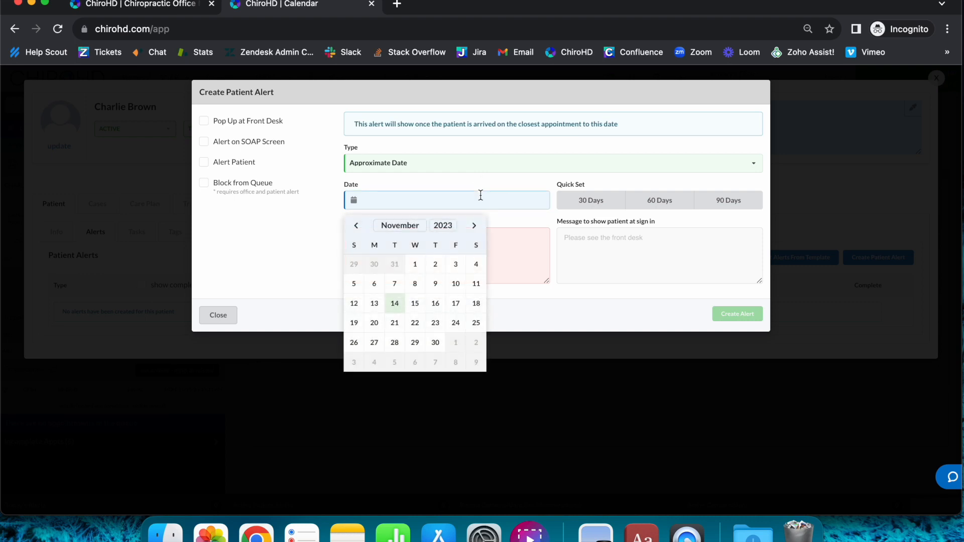
click(474, 226)
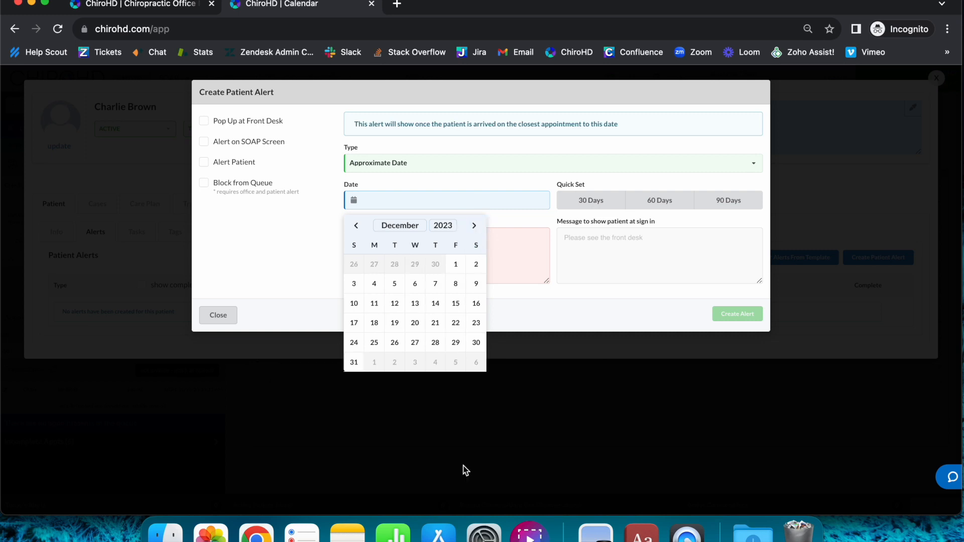
click(418, 326)
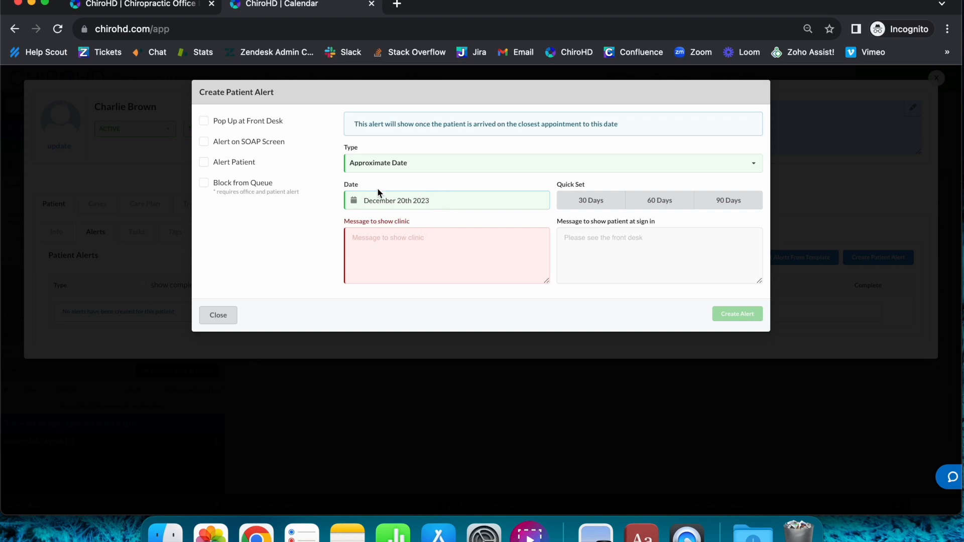
- Apply the 60-day quick set to the alert date, and change the date to January 1st 2024
click(668, 206)
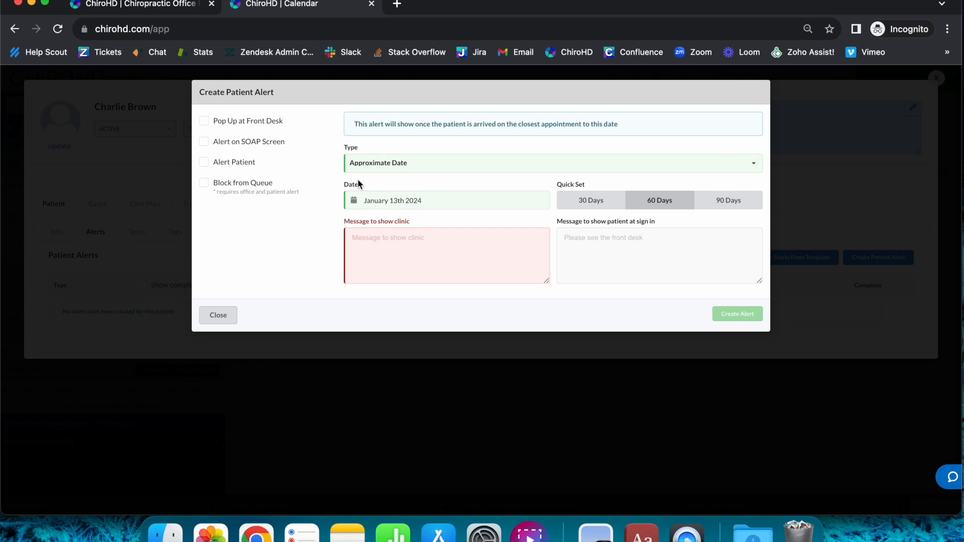
click(435, 203)
click(375, 267)
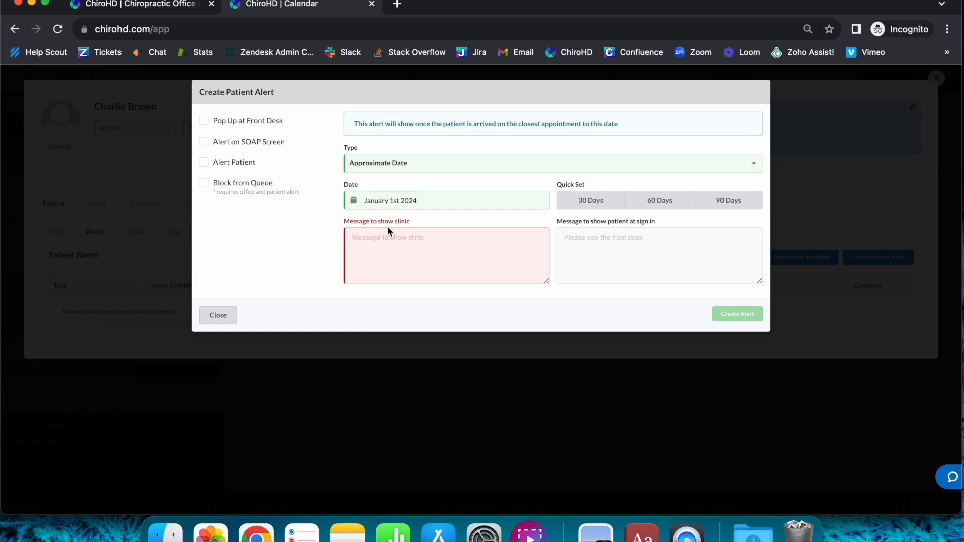
click(430, 162)
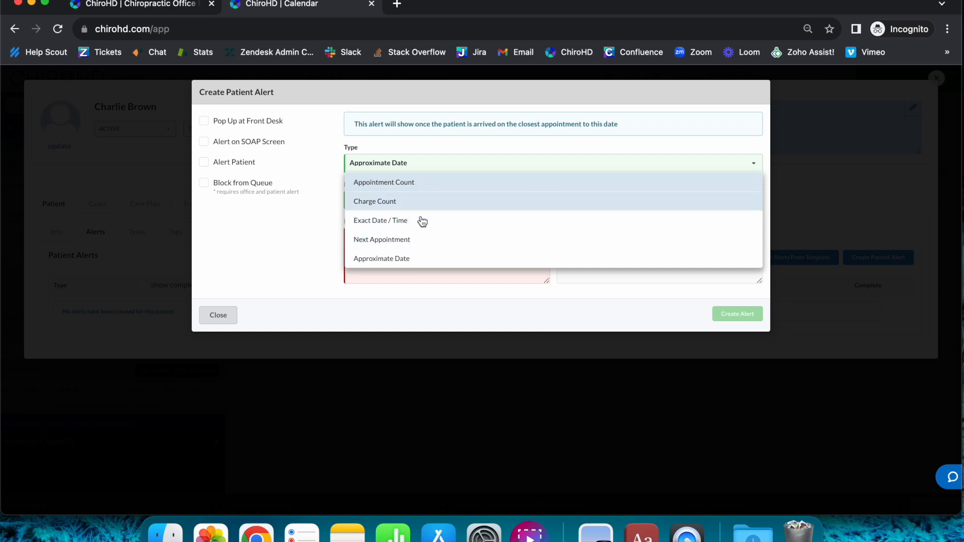
click(291, 234)
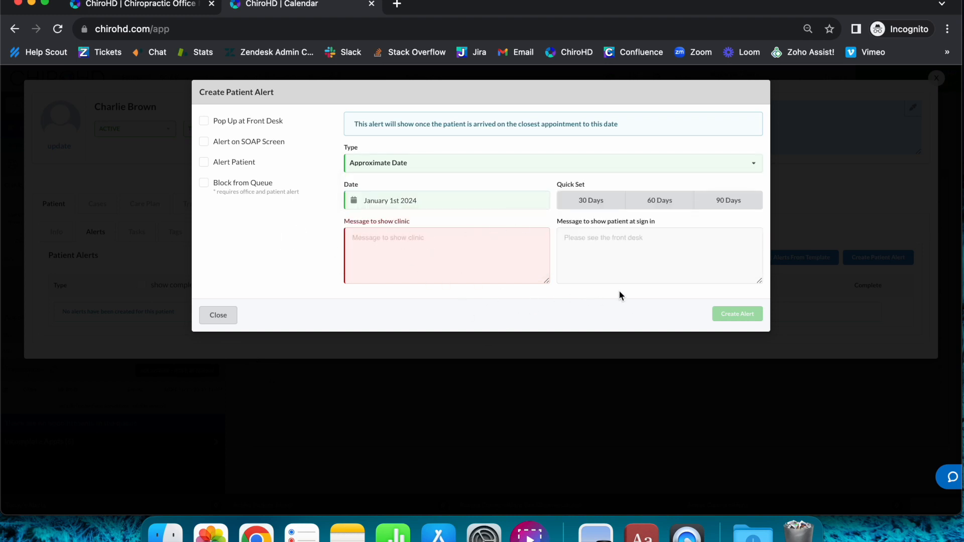
click(422, 261)
drag(344, 222, 413, 225)
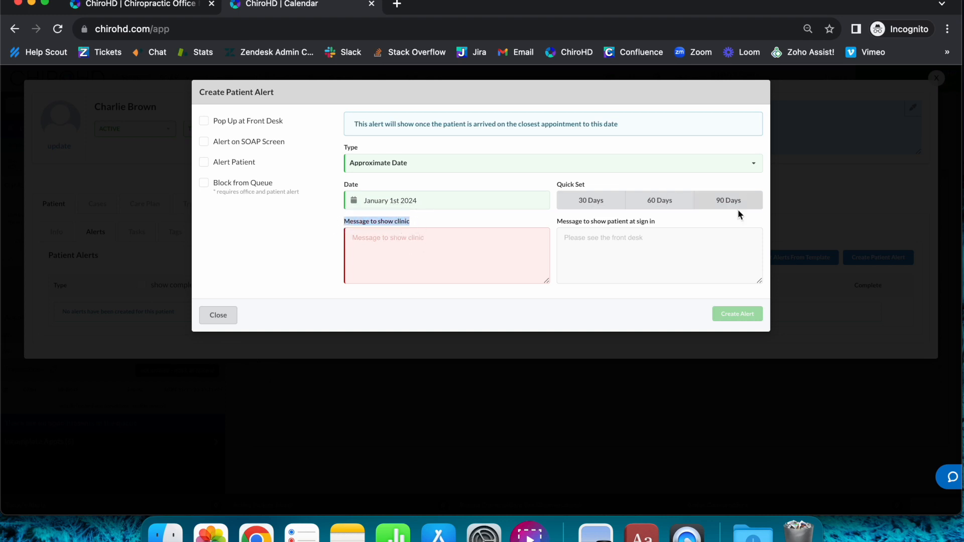
click(561, 227)
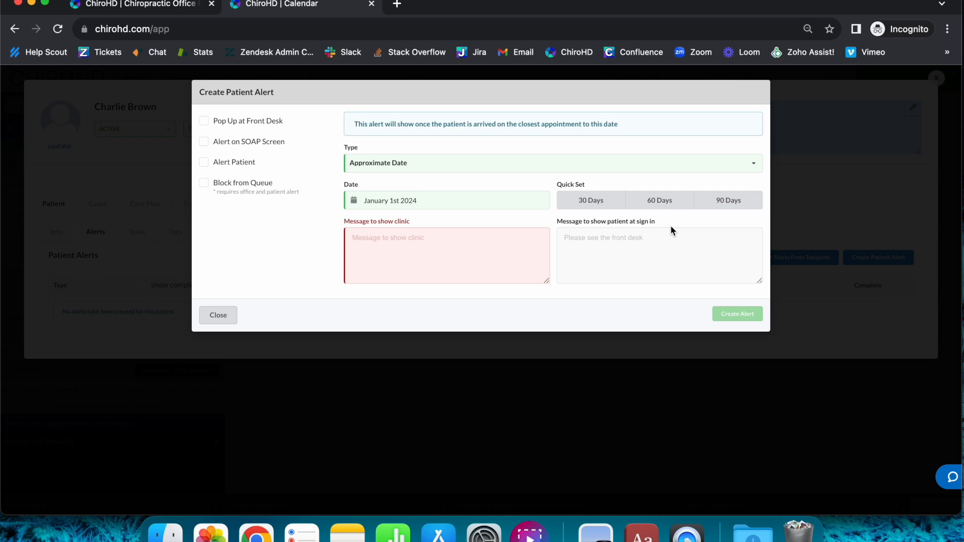